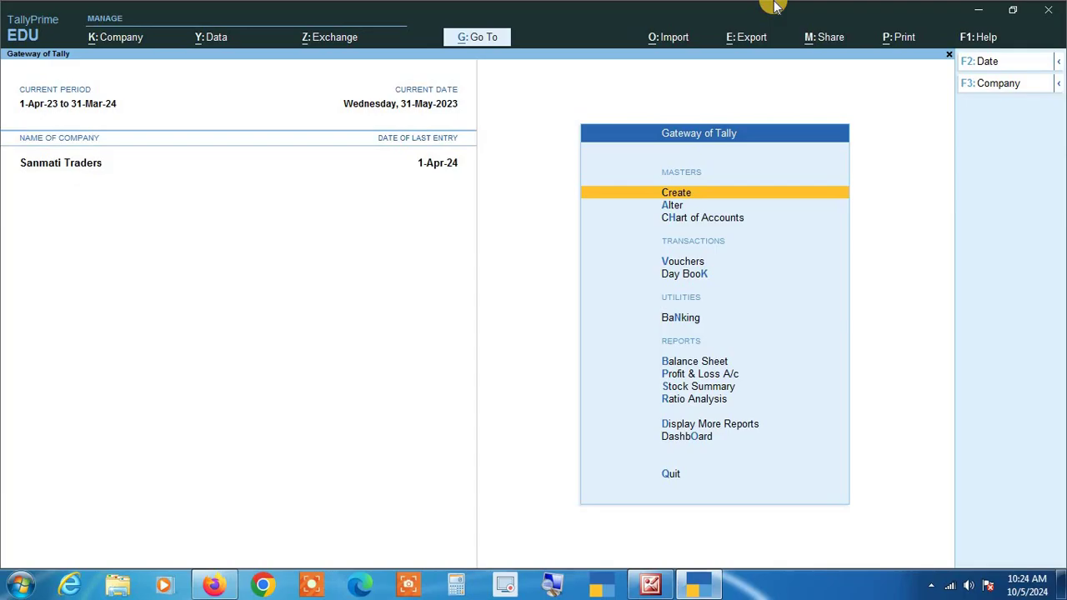
- Open Display More Reports from the Gateway of Tally
key("Down")
key("Down")
key("Down")
key("Down")
key("Down")
key("Down")
key("Down")
key("Down")
key("Down")
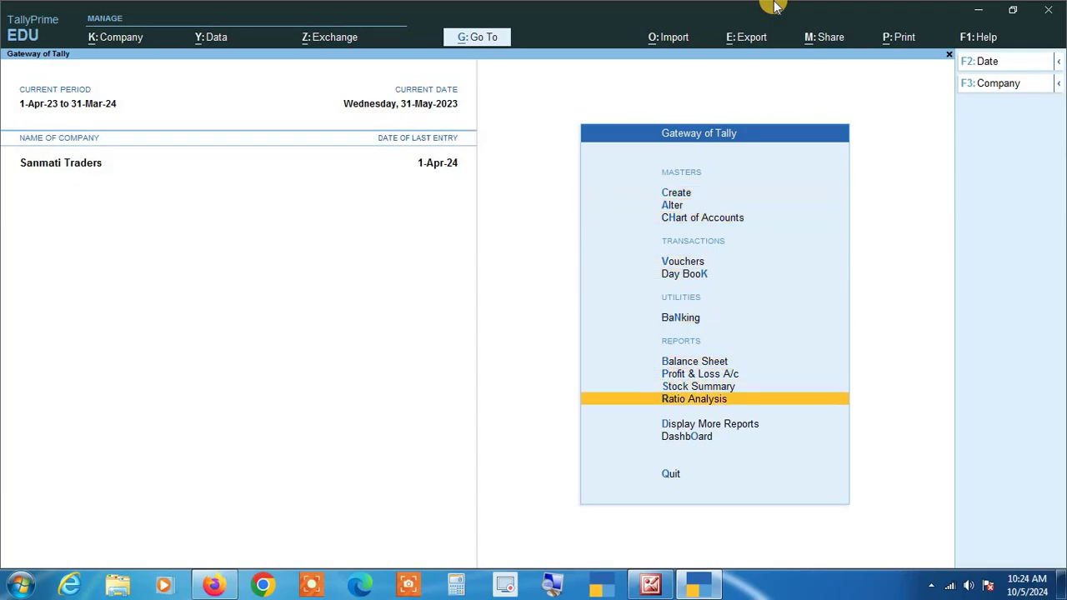
key("Down")
key("Return")
- Open the GSTR-3B return from the GST reports within the statutory reports
key("Down")
key("Down")
key("Down")
key("Down")
key("Down")
key("Down")
key("Down")
key("Down")
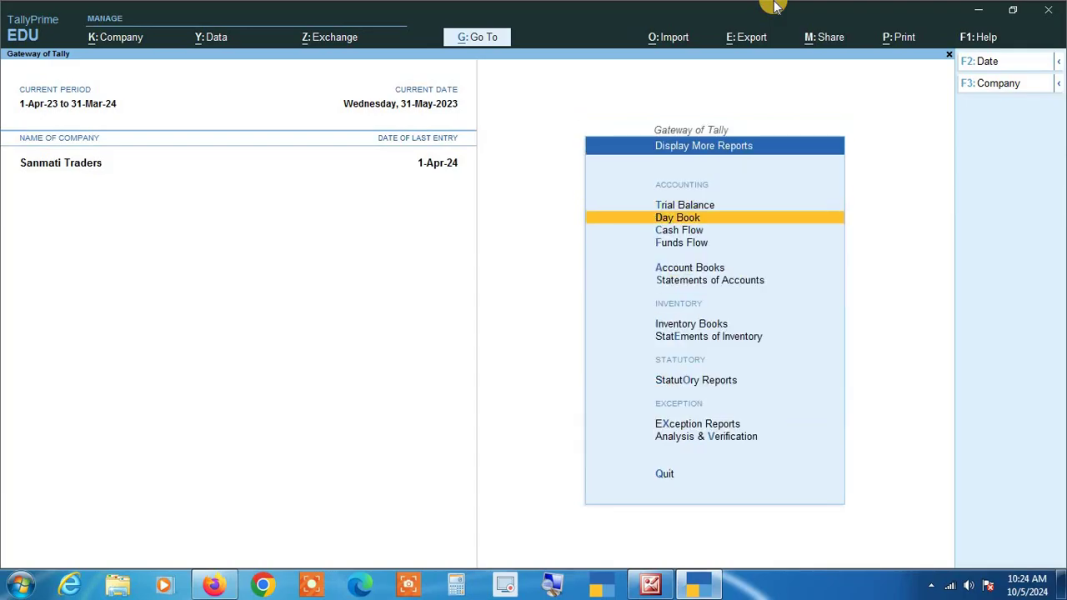
key("Return")
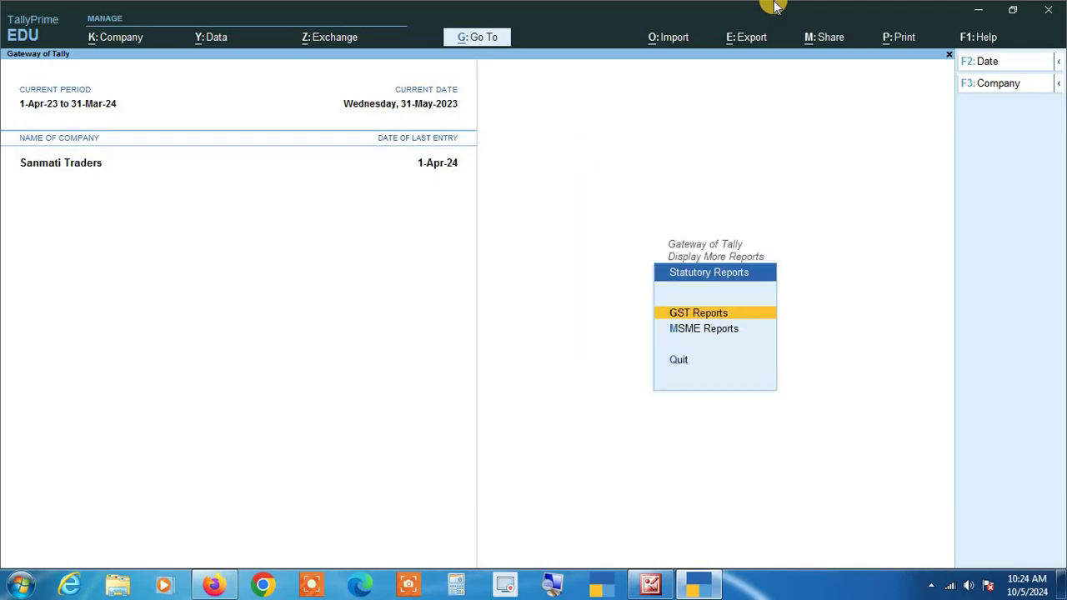
key("Return")
key("Down")
key("Down")
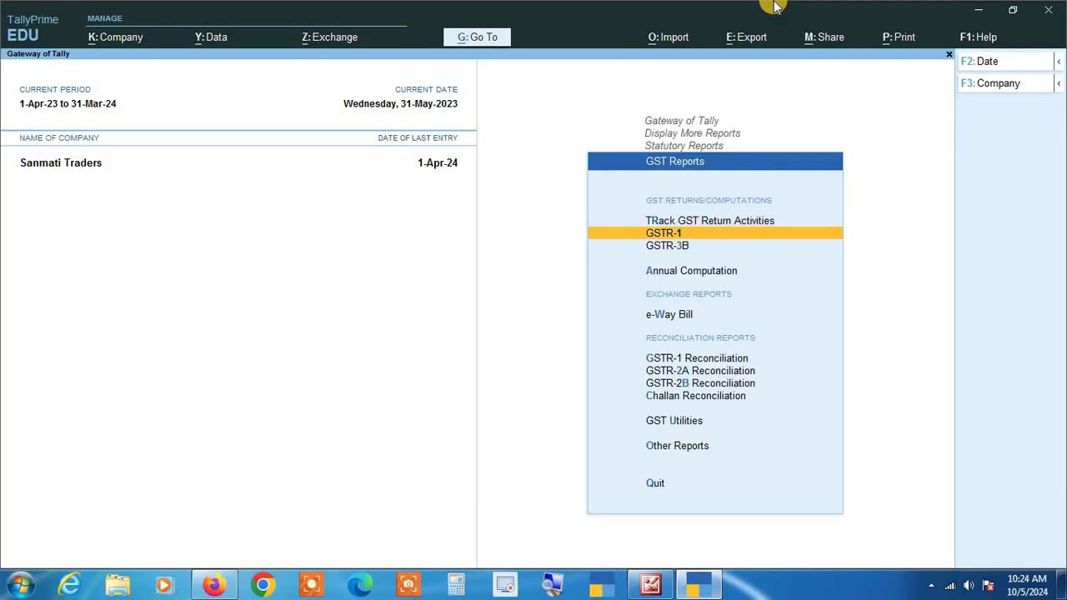
key("Return")
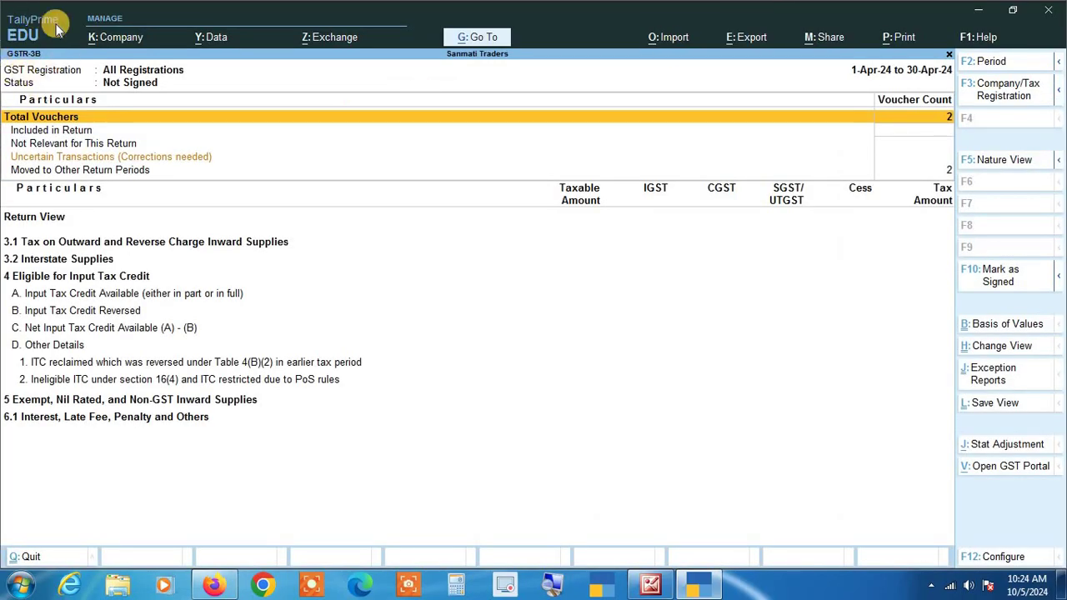
- Set the GSTR-3B report period from 1-5-2023 to 31-5-2023
key("alt+F2")
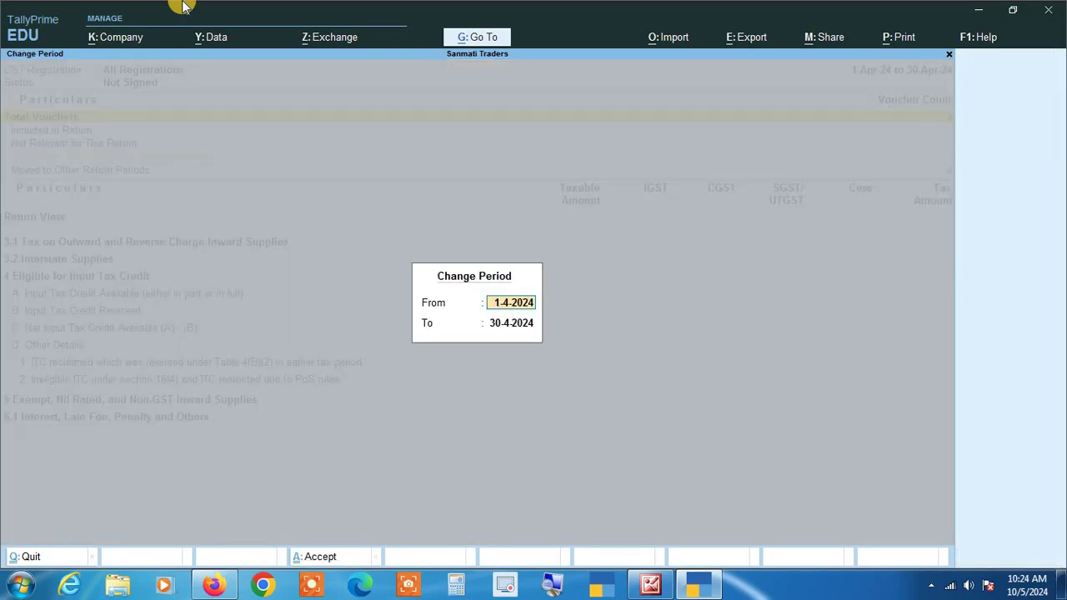
key("BackSpace")
type("1 5 2023")
key("Return")
type("31 5 2023")
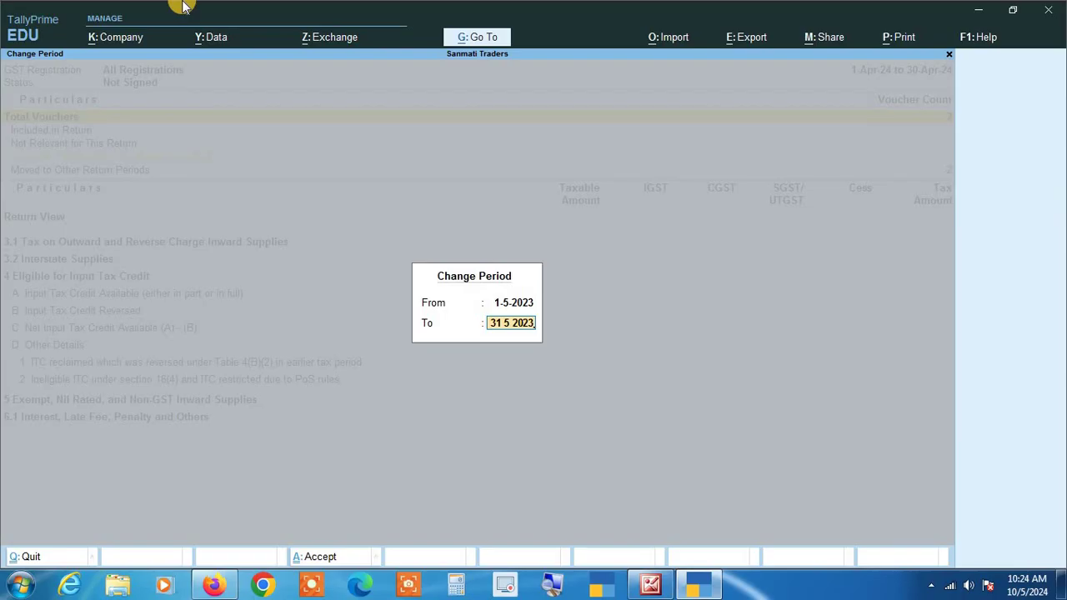
key("Return")
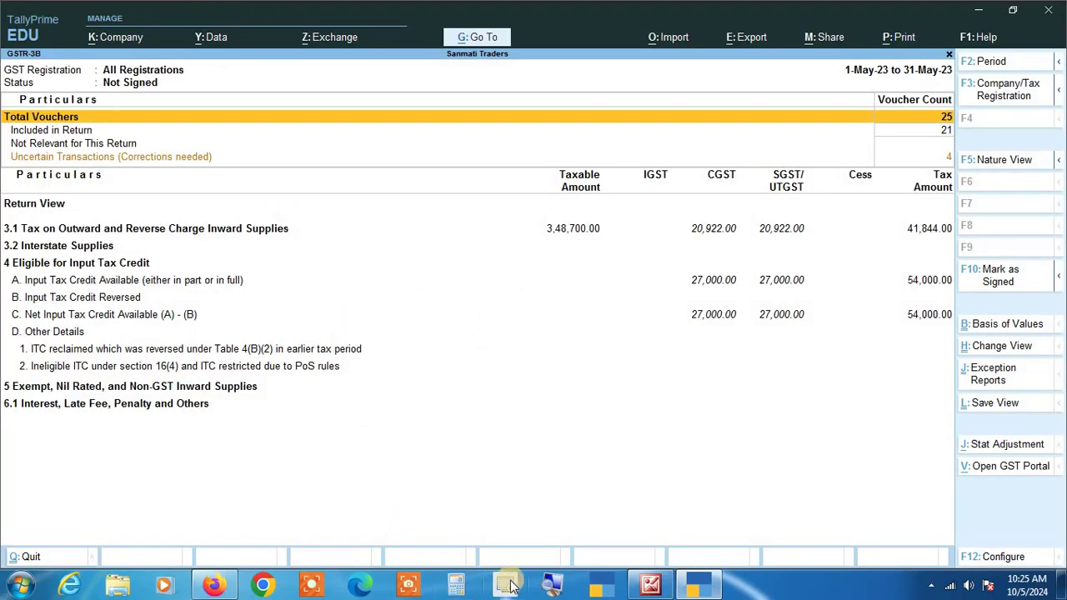
- Open the details of the uncertain transactions needing corrections in the GSTR-3B report
left_click(552, 586)
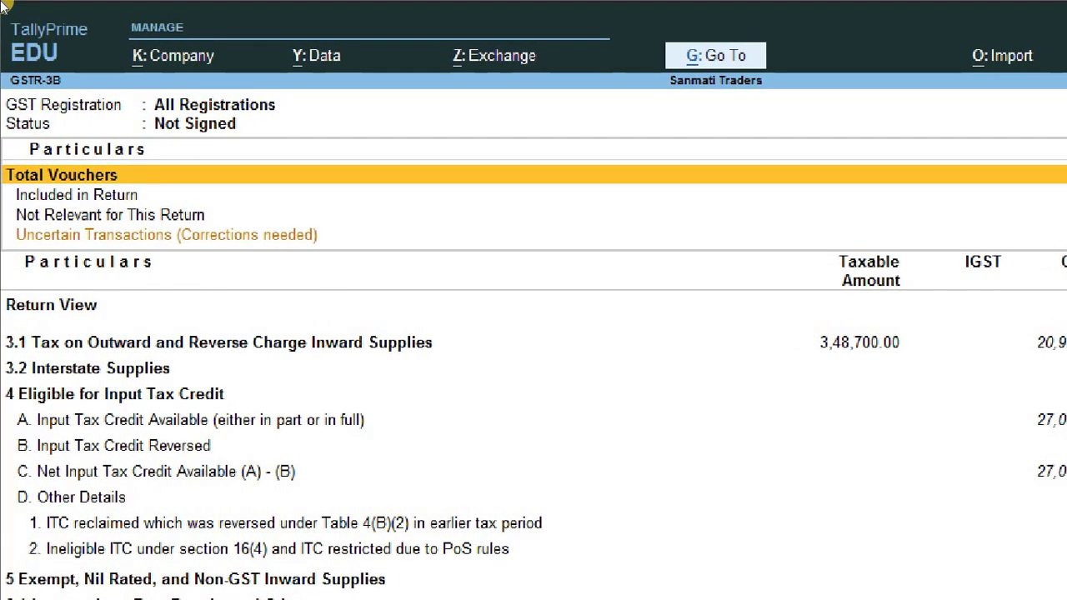
key("Down")
key("Down")
key("Down")
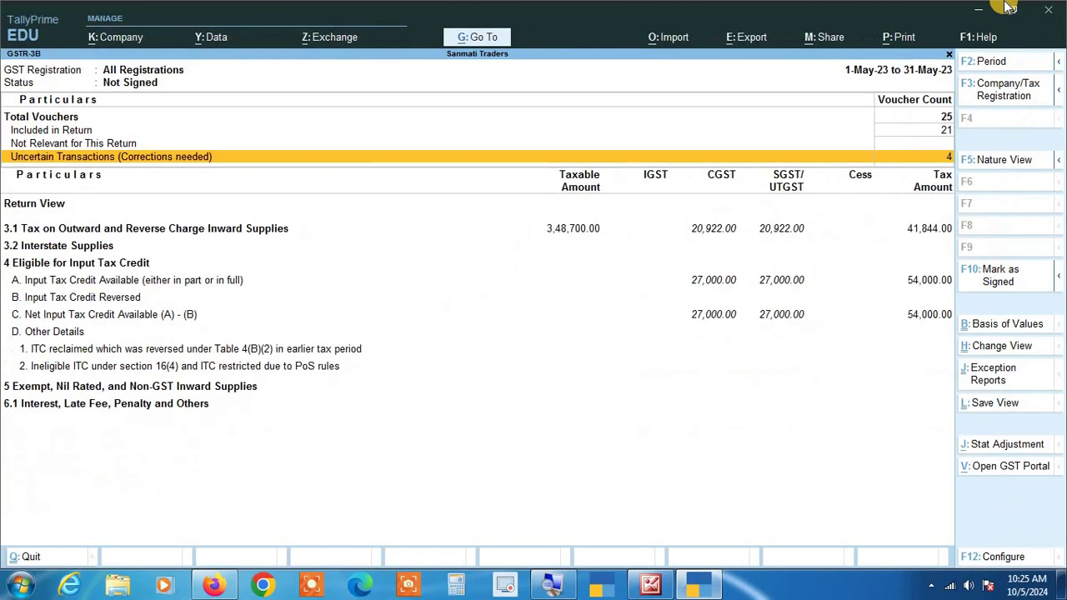
key("Return")
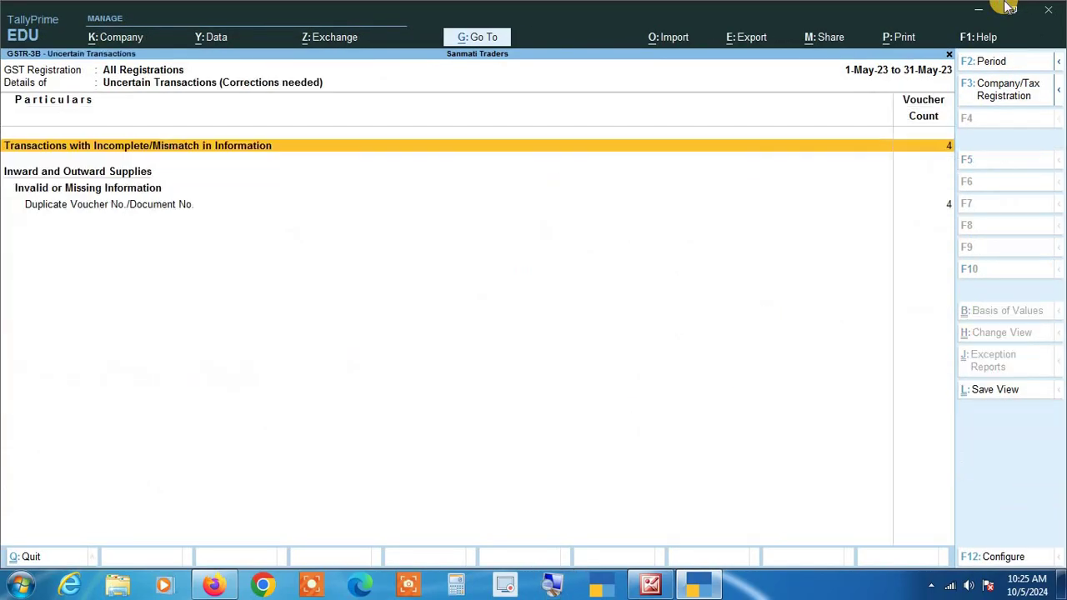
- Open the vouchers listed under Duplicate Voucher No./Document No. in the invalid or missing information
left_click(551, 586)
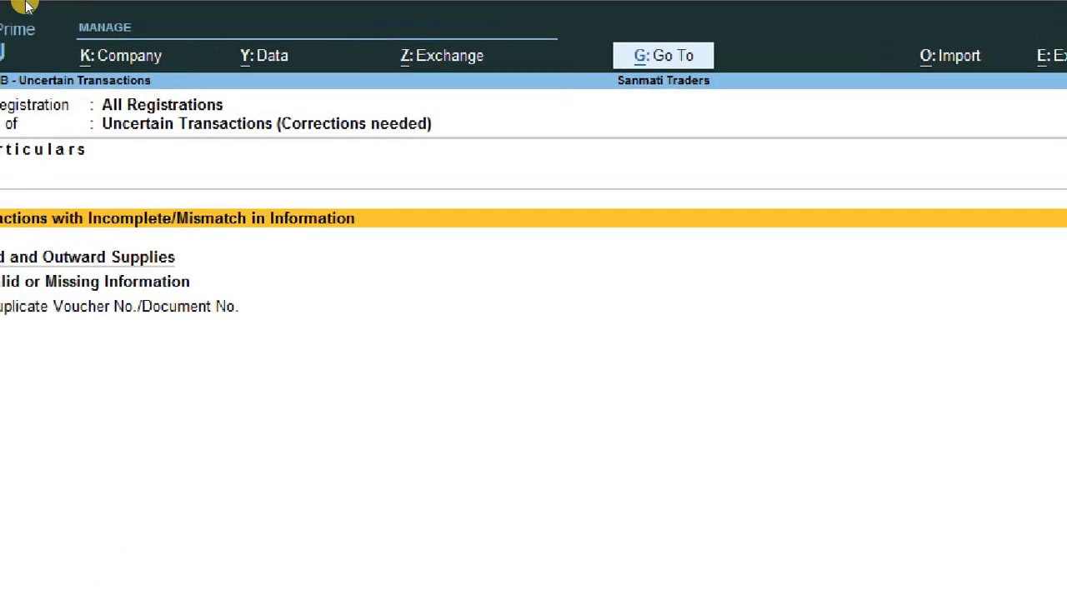
key("Down")
key("Down")
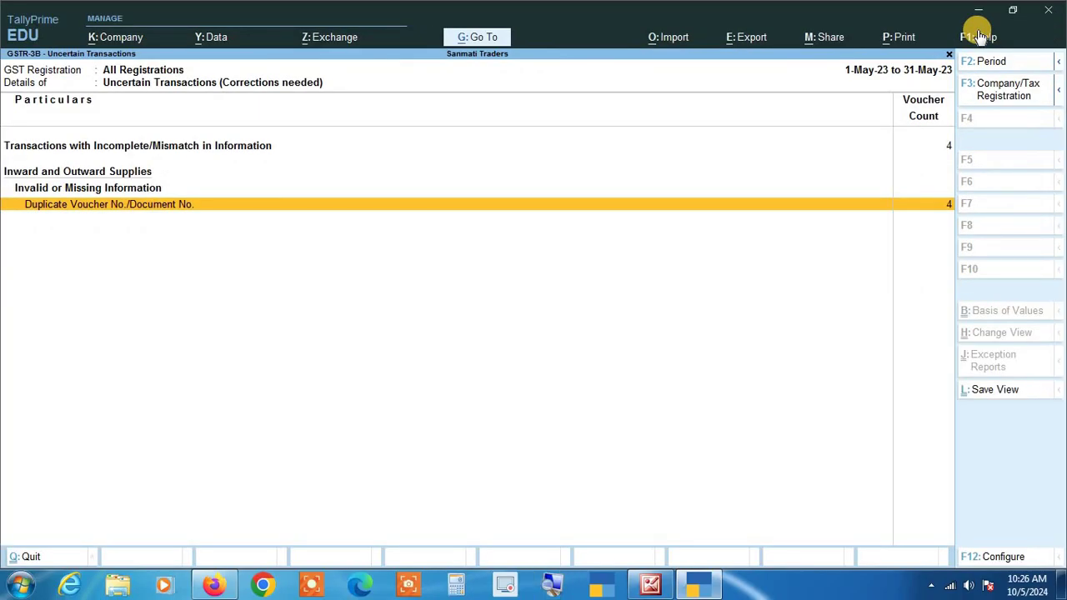
key("Return")
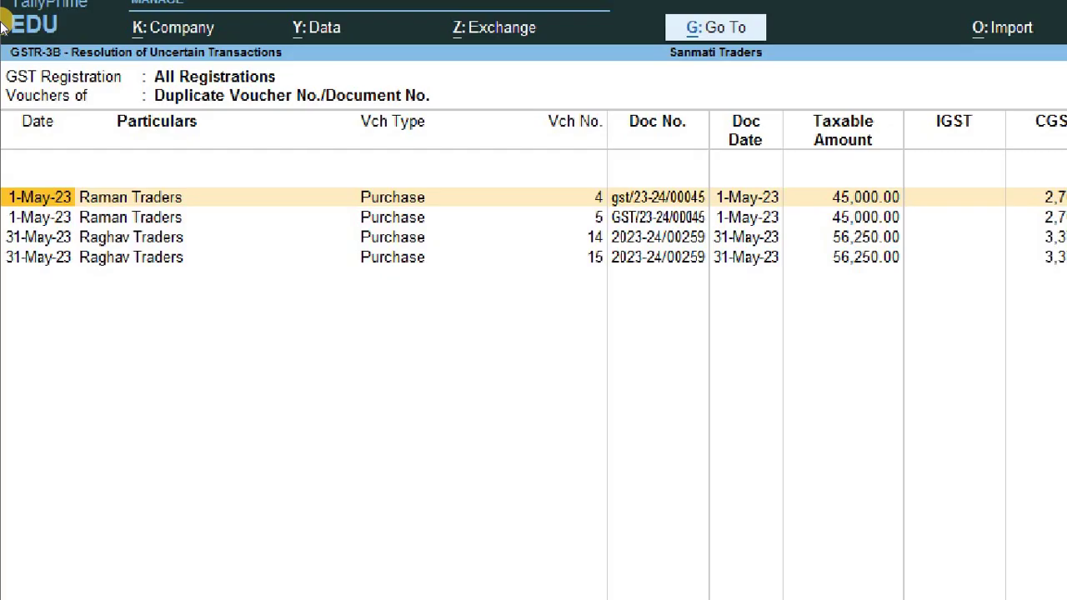
- Look through the purchase vouchers flagged as duplicates for Raman Traders and Raghav Traders
key("Down")
key("Up")
key("Down")
key("Down")
key("Down")
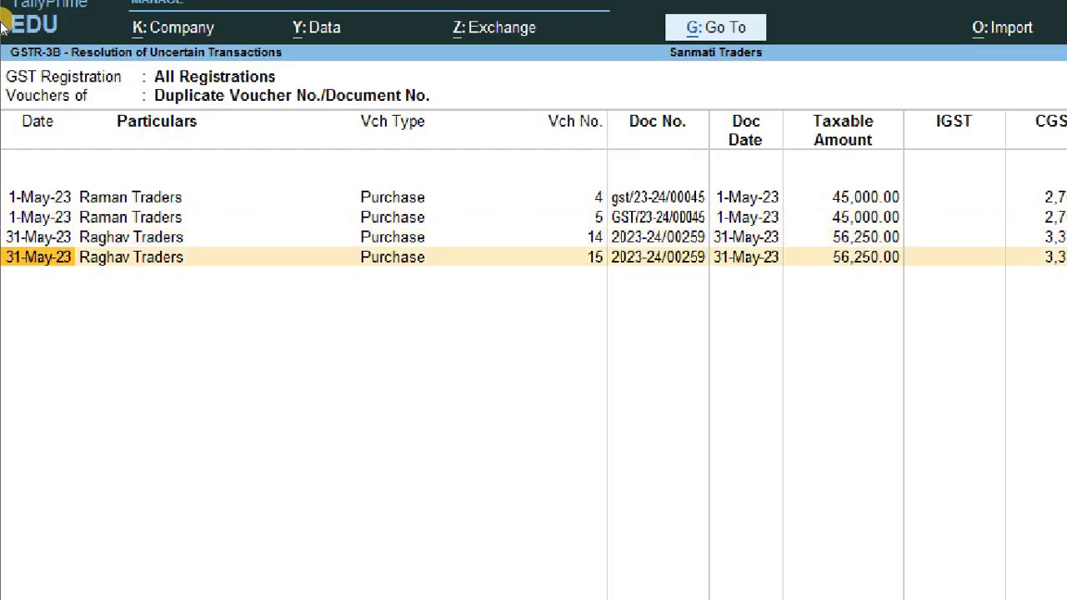
key("Up")
key("Up")
key("Up")
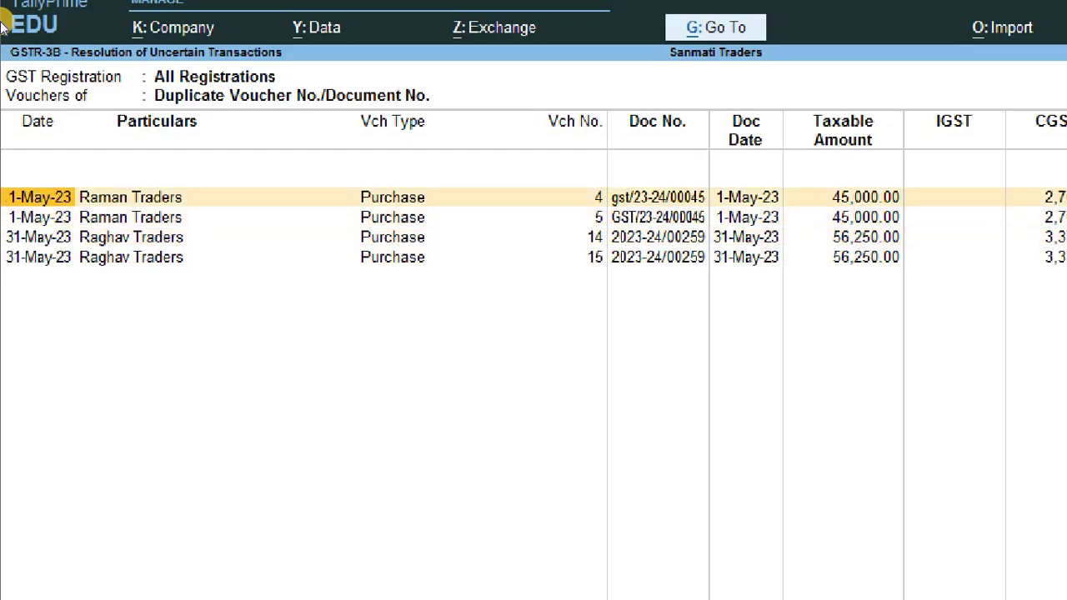
- Compare the document numbers within each supplier's pair of flagged purchase vouchers
key("Right")
key("Right")
key("Right")
key("Right")
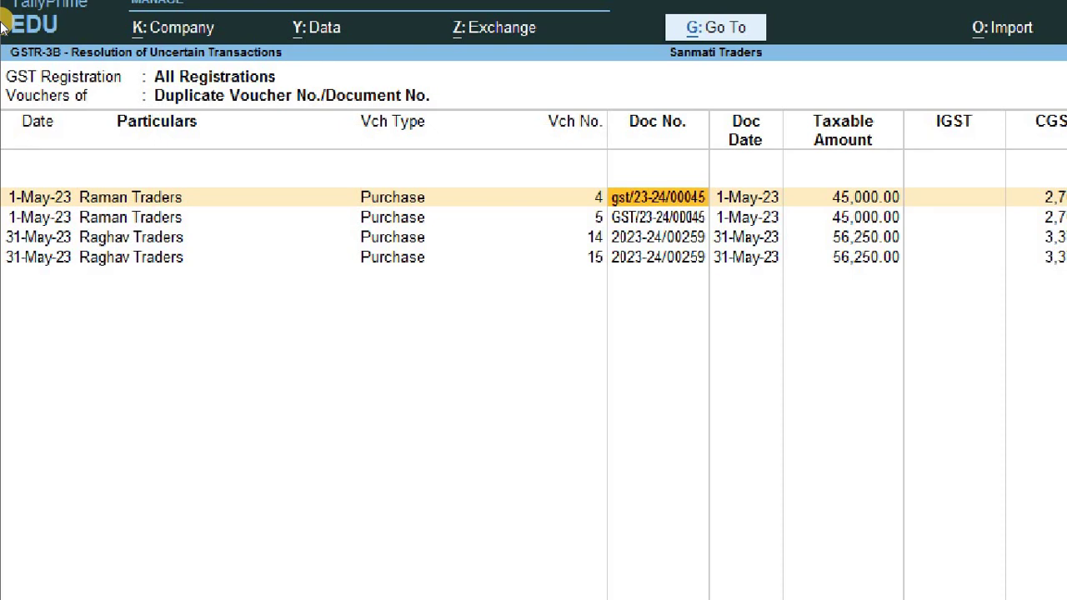
key("Down")
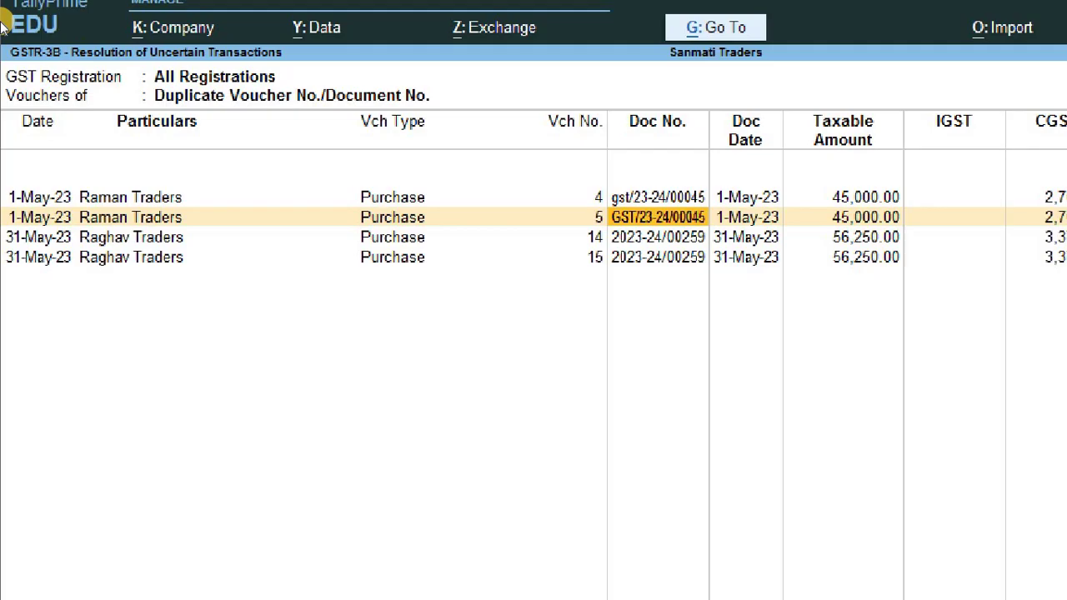
key("Up")
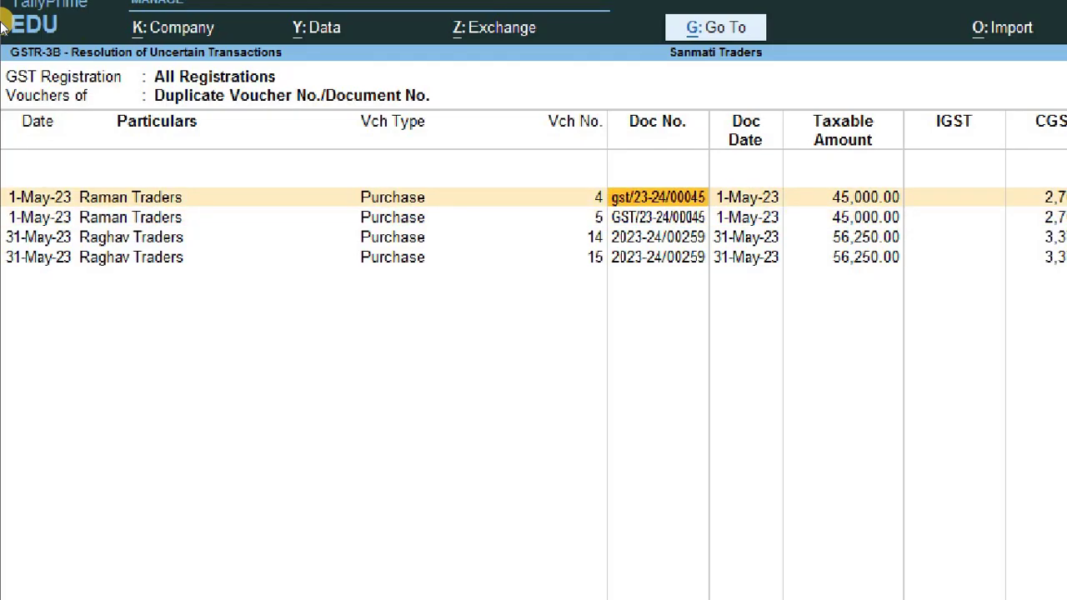
key("Down")
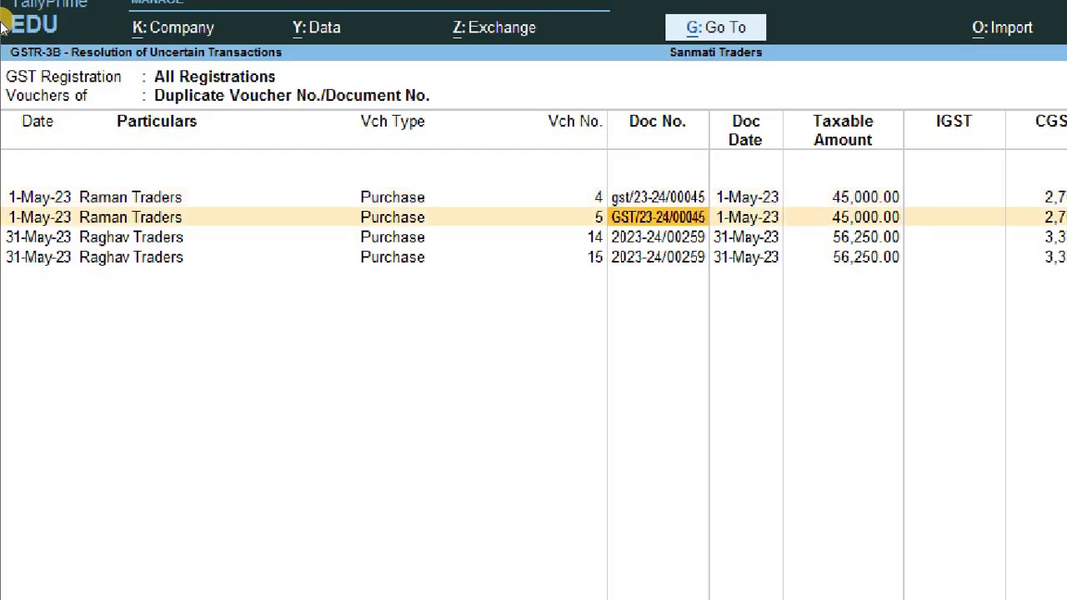
key("Down")
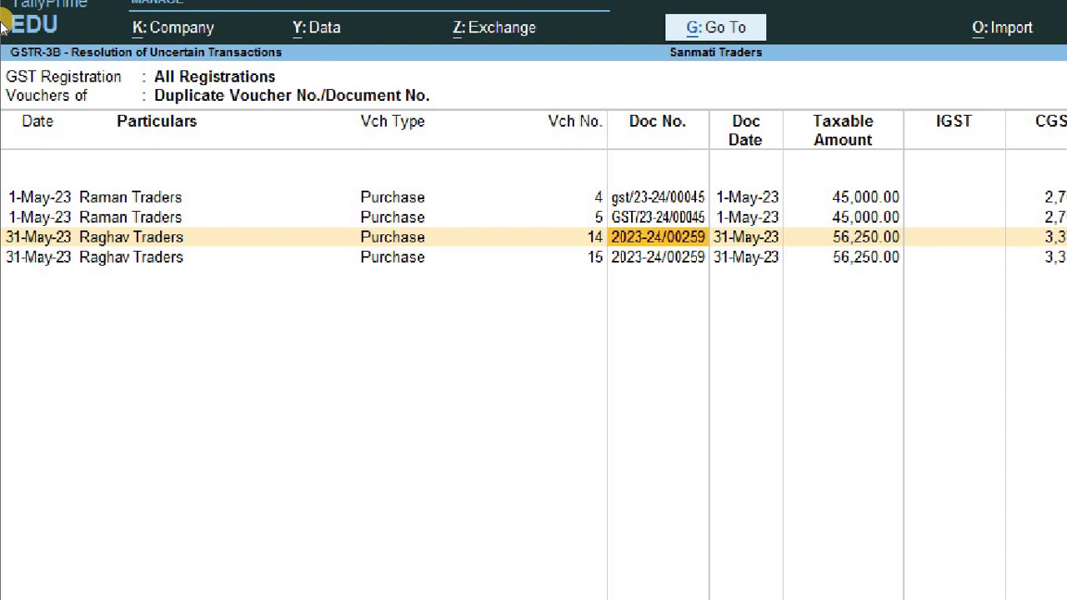
key("Down")
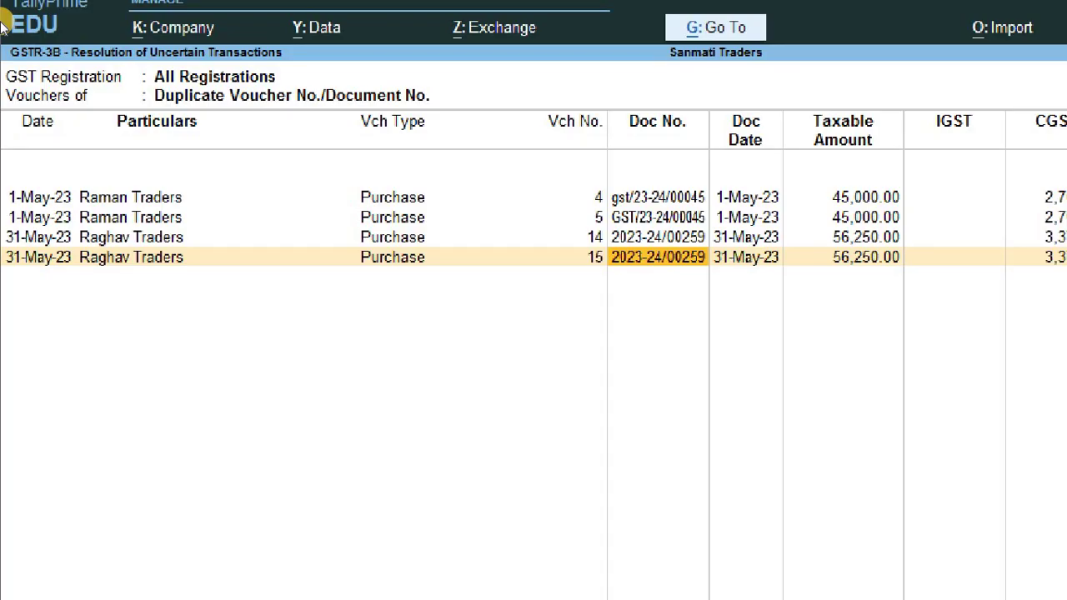
- Open the duplicate Raman Traders purchase voucher No. 5 and delete it, confirming the deletion
key("Up")
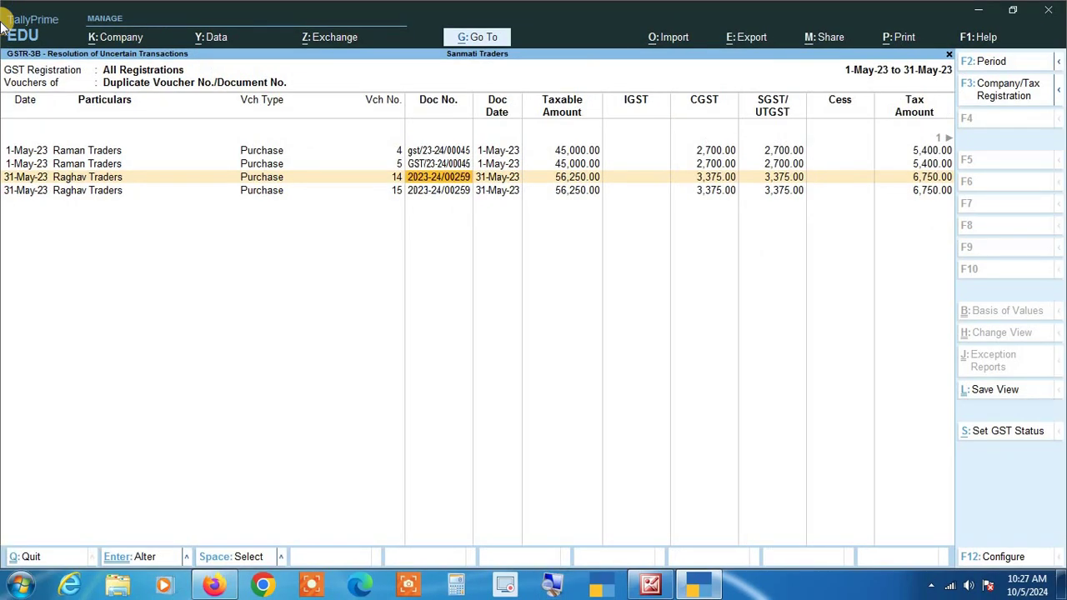
key("Up")
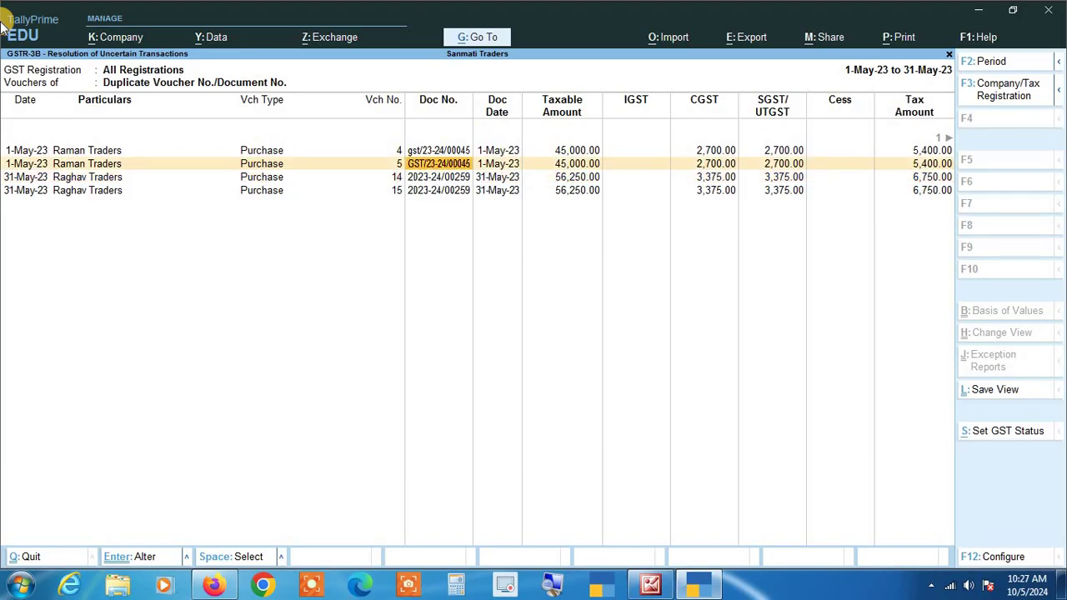
key("Return")
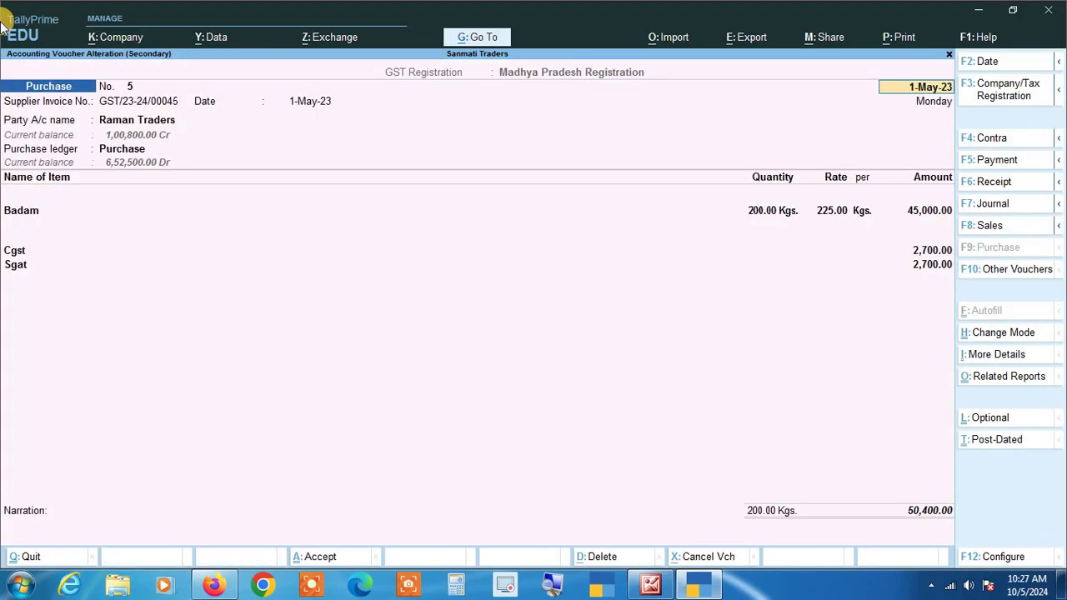
key("alt")
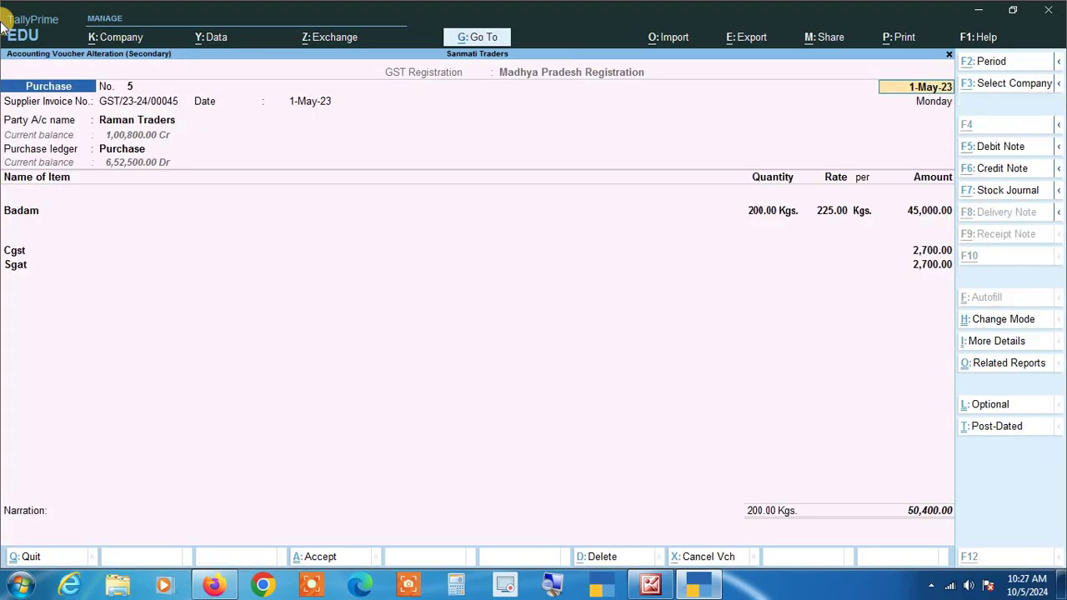
key("alt+d")
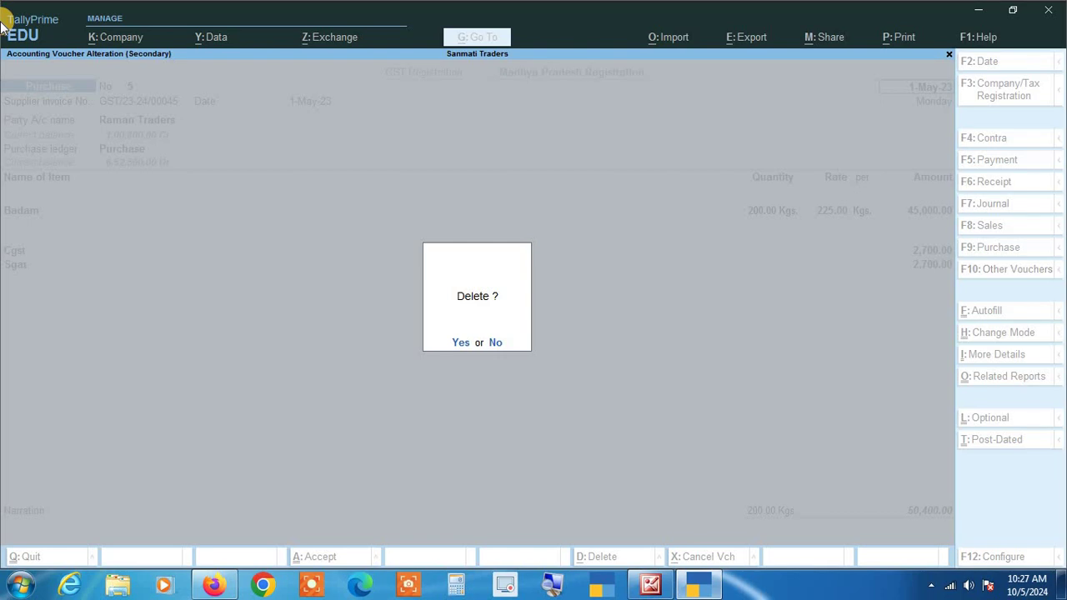
key("y")
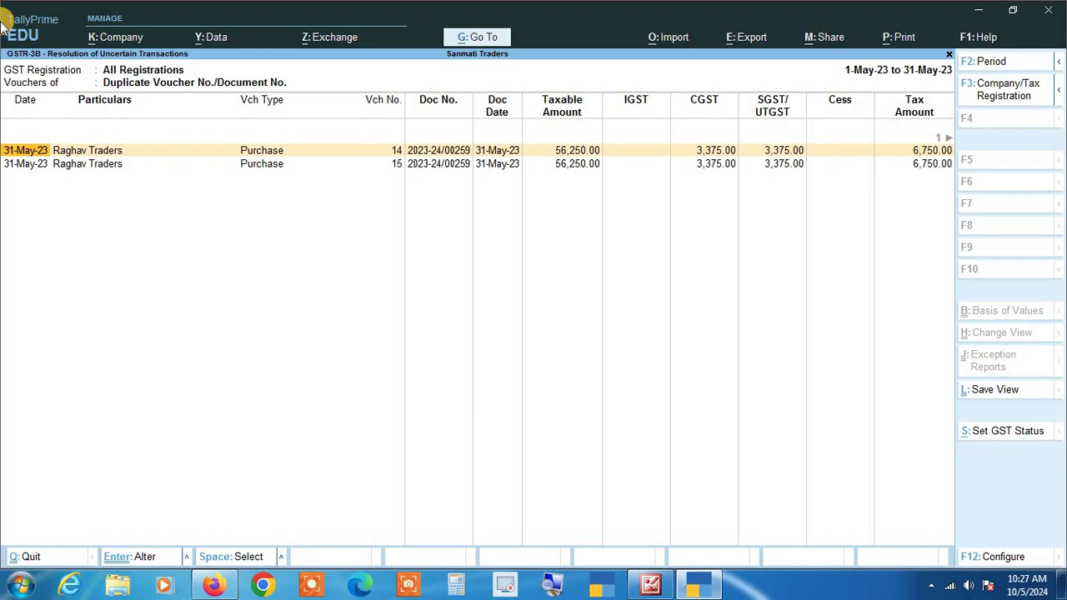
- Open the duplicate Raghav Traders purchase voucher No. 14 and delete it, confirming the deletion
key("Right")
key("Right")
key("Right")
key("Right")
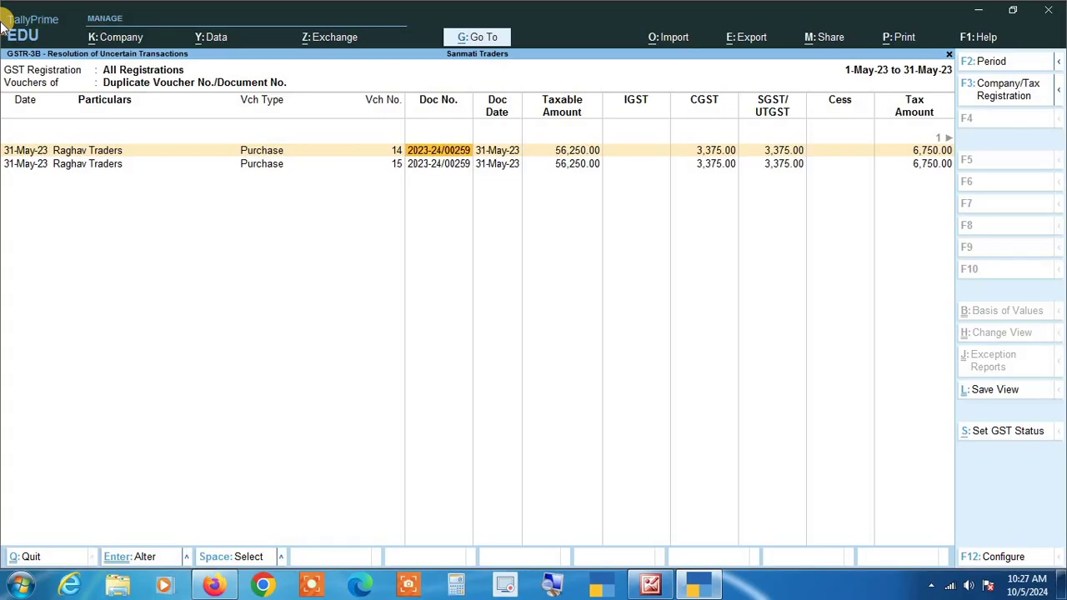
key("Return")
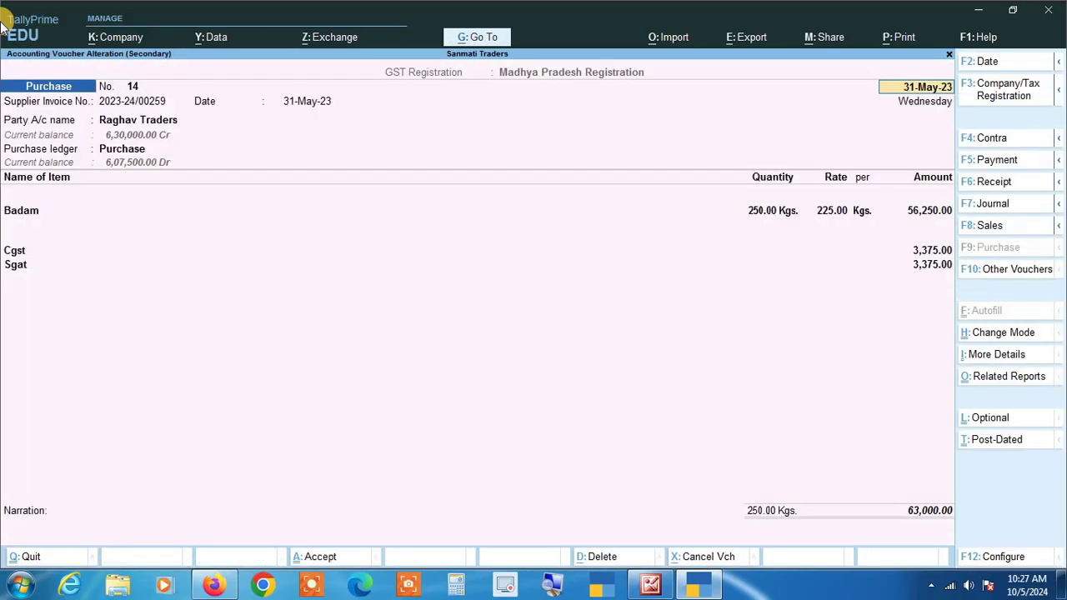
key("alt+d")
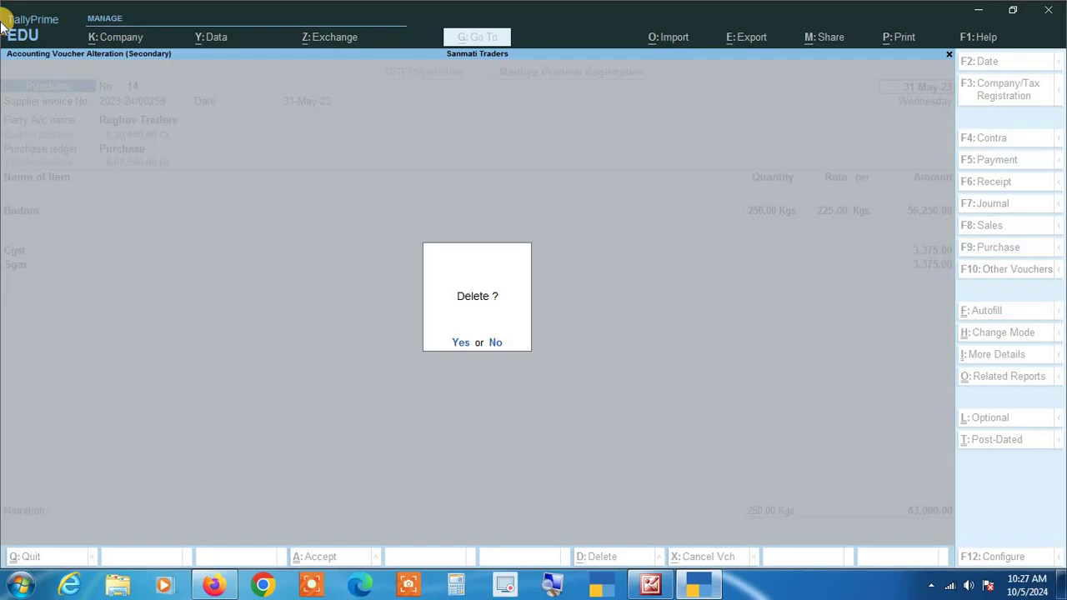
key("y")
- Return to the GSTR-3B summary and check the lines from uncertain transactions down to available input tax credit
key("Escape")
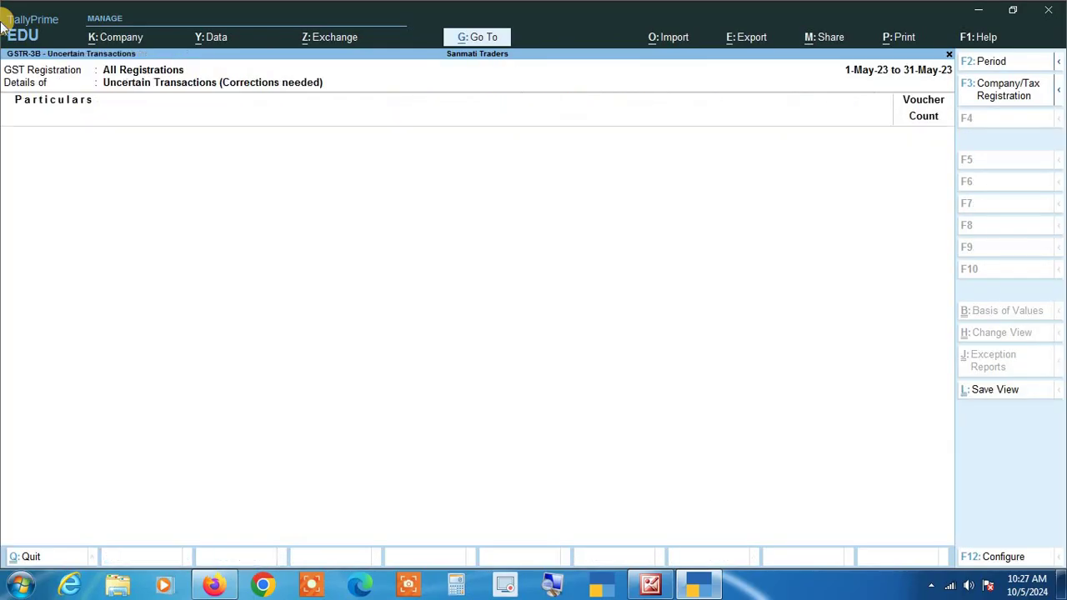
key("Escape")
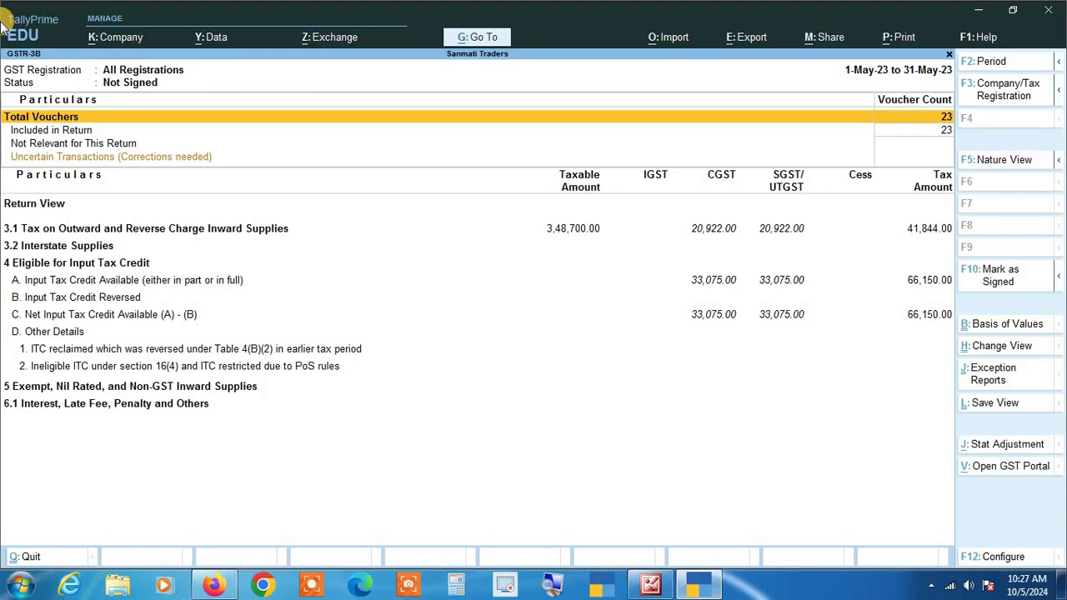
key("Down")
key("Down")
key("Down")
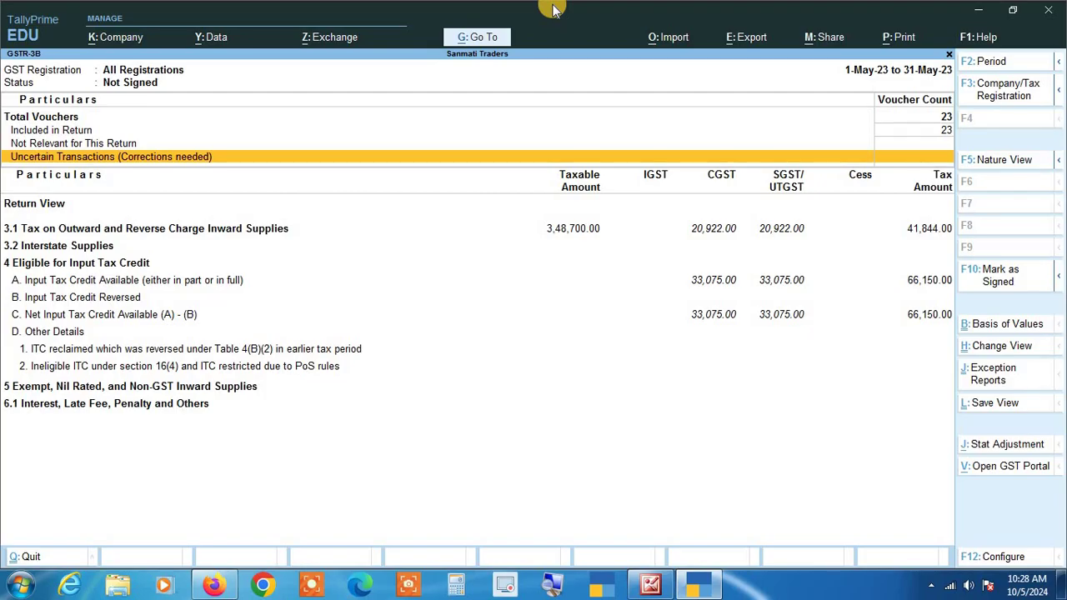
key("Down")
key("Down")
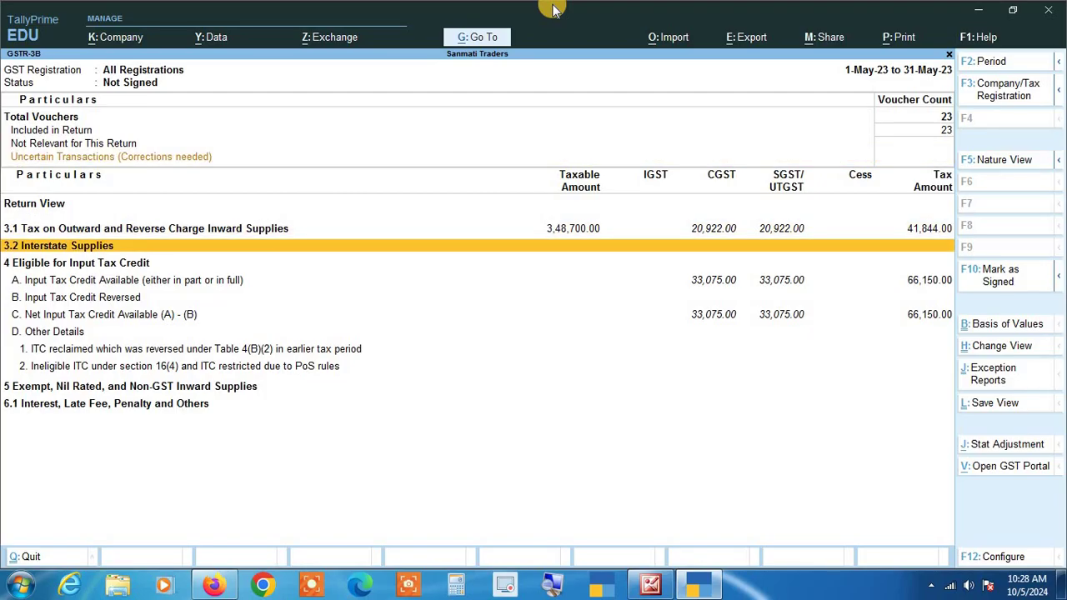
key("Down")
key("Down")
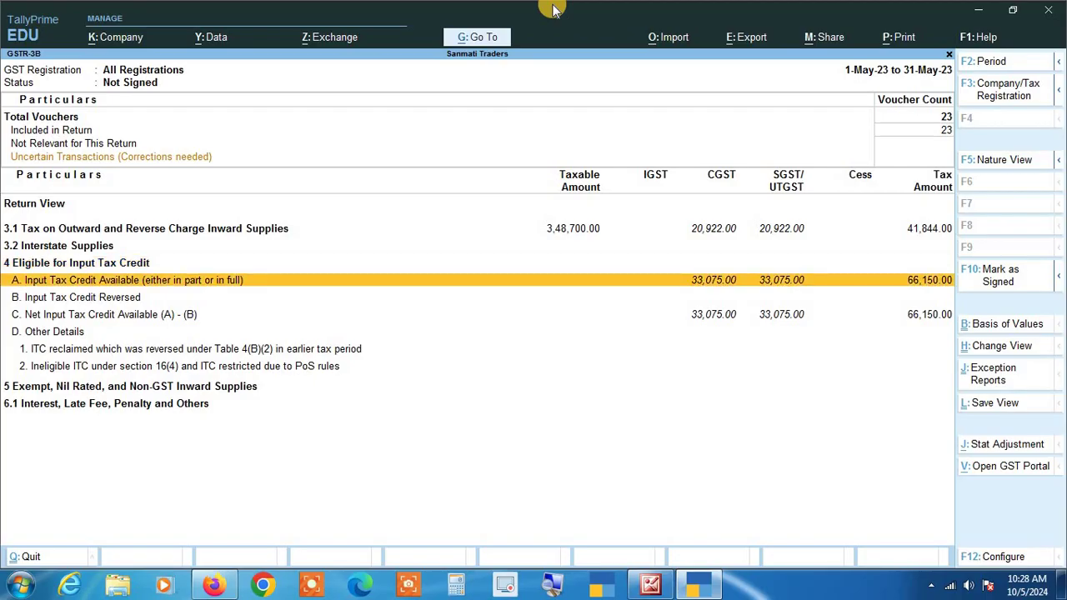